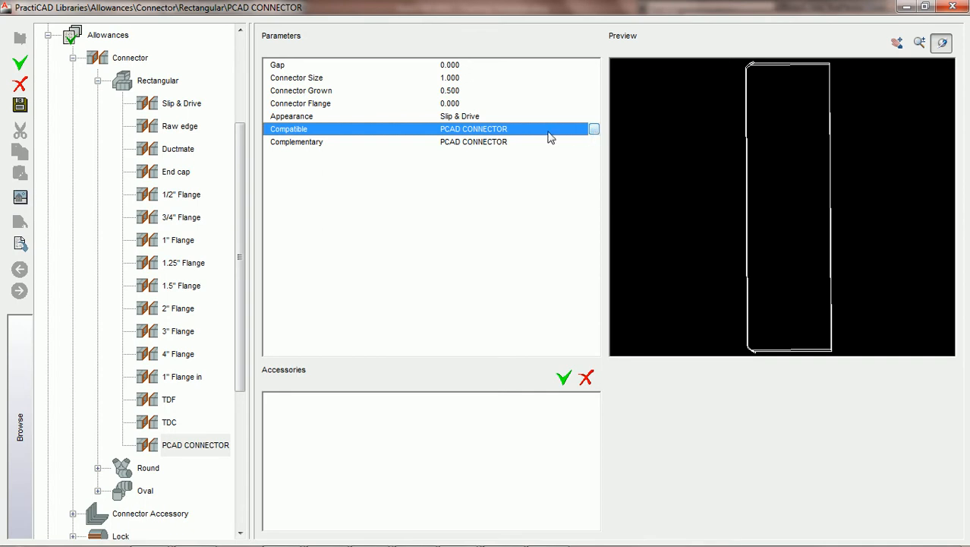
- In the Compatible settings of PCAD CONNECTOR, set the connectors PCAD CONNECTOR and Raw edge to Yes
click(594, 130)
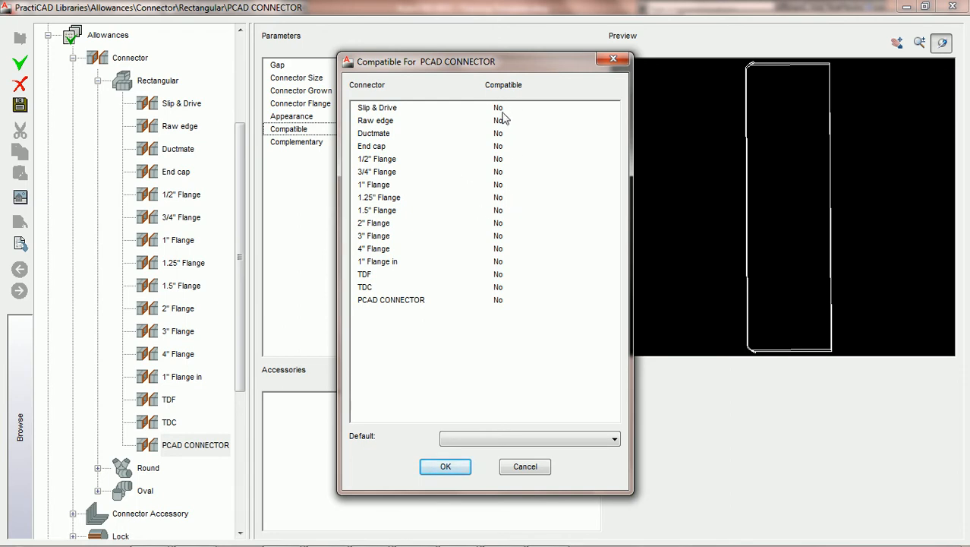
click(500, 301)
click(520, 300)
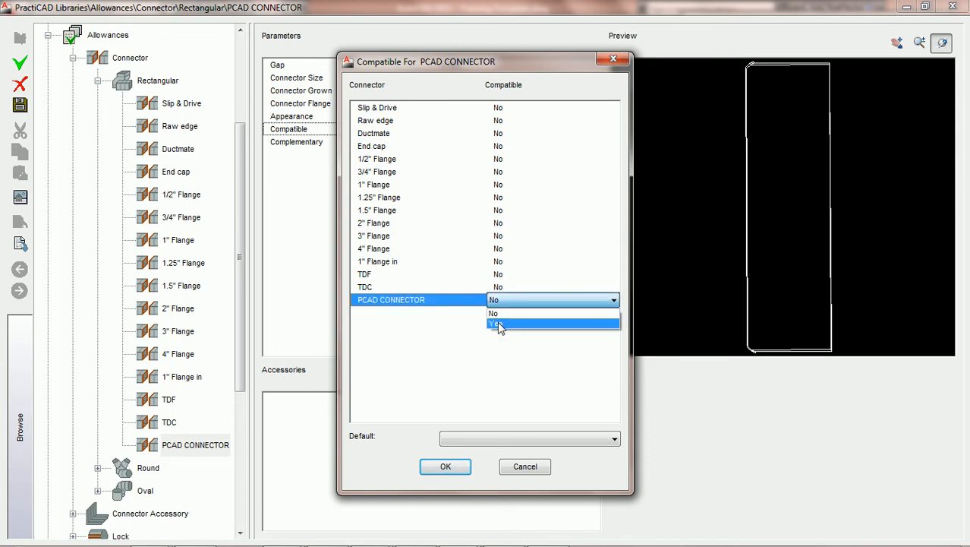
click(523, 323)
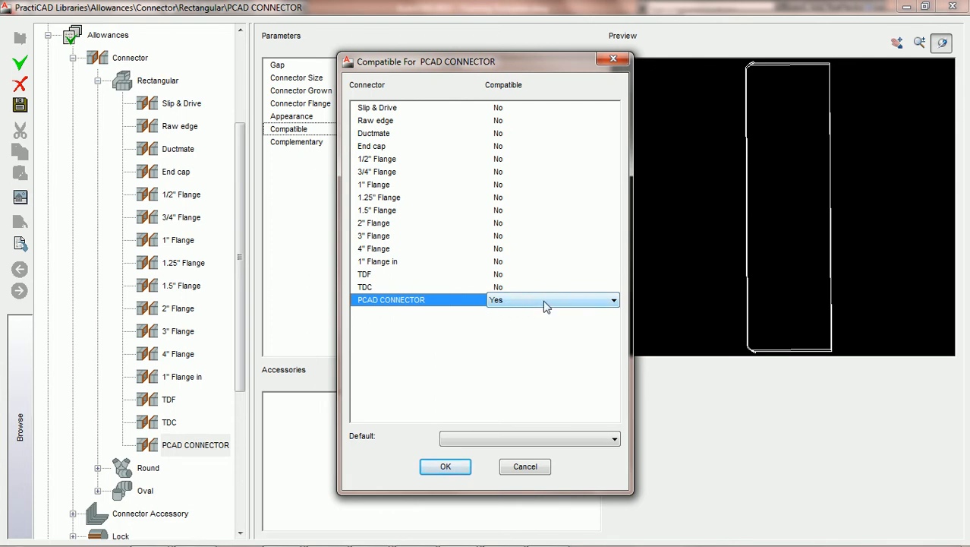
click(503, 125)
click(507, 124)
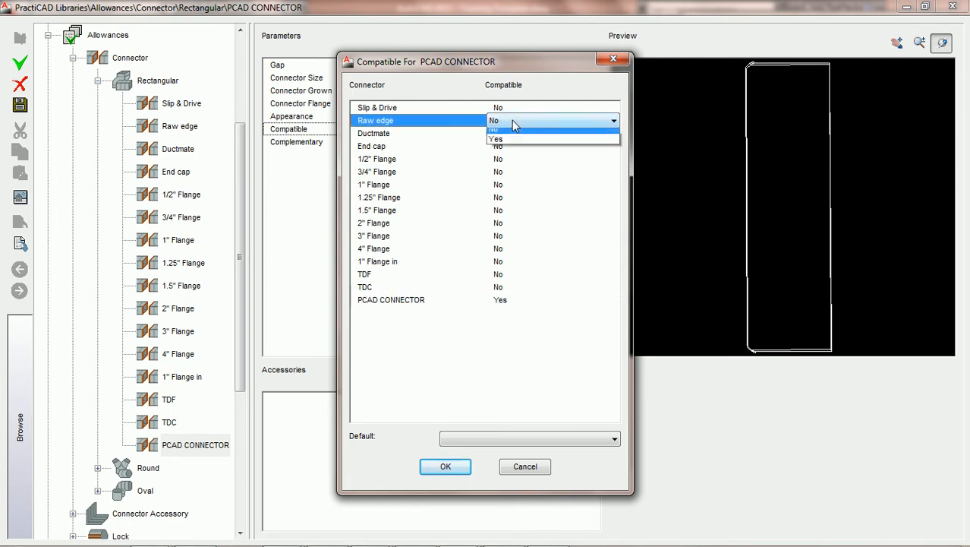
click(502, 145)
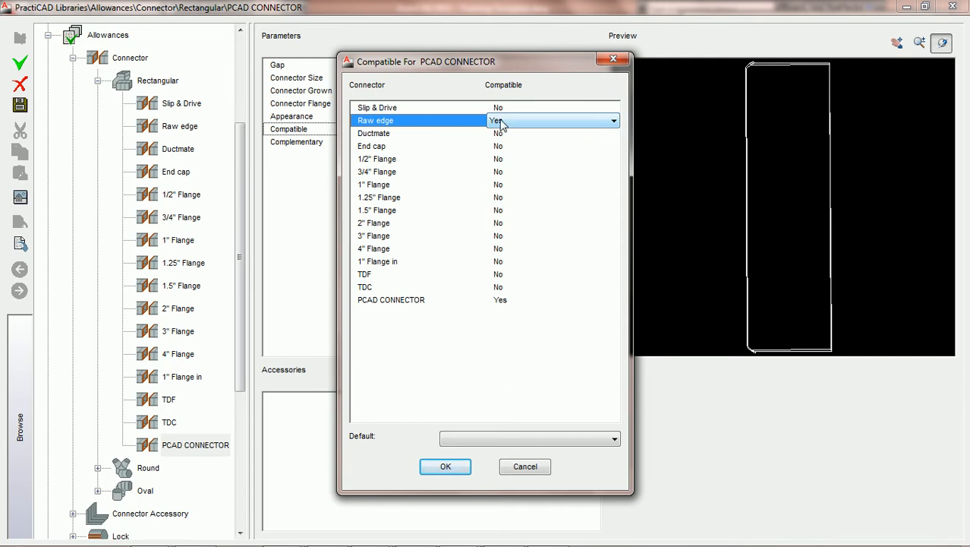
- Make PCAD CONNECTOR the default compatible connector, accept the settings, and save and close the library
click(577, 443)
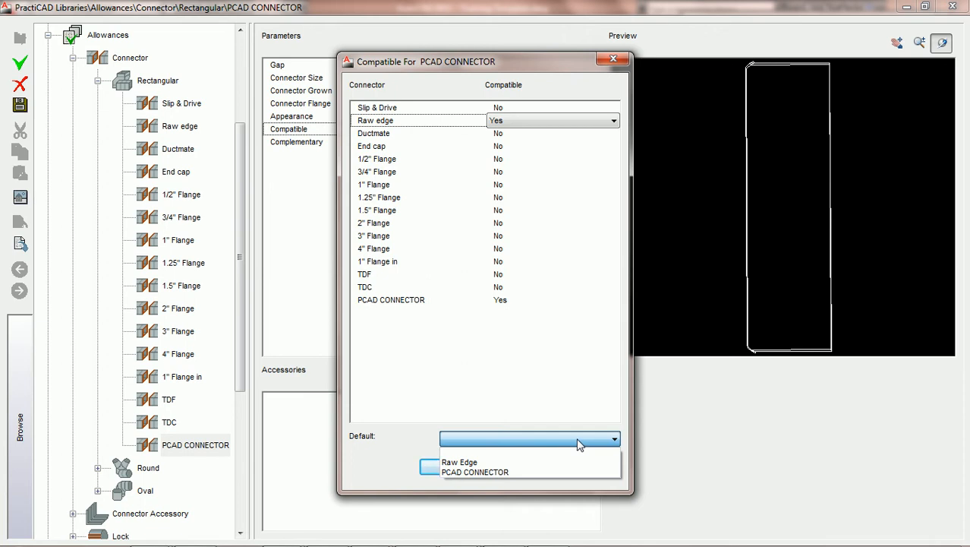
click(500, 471)
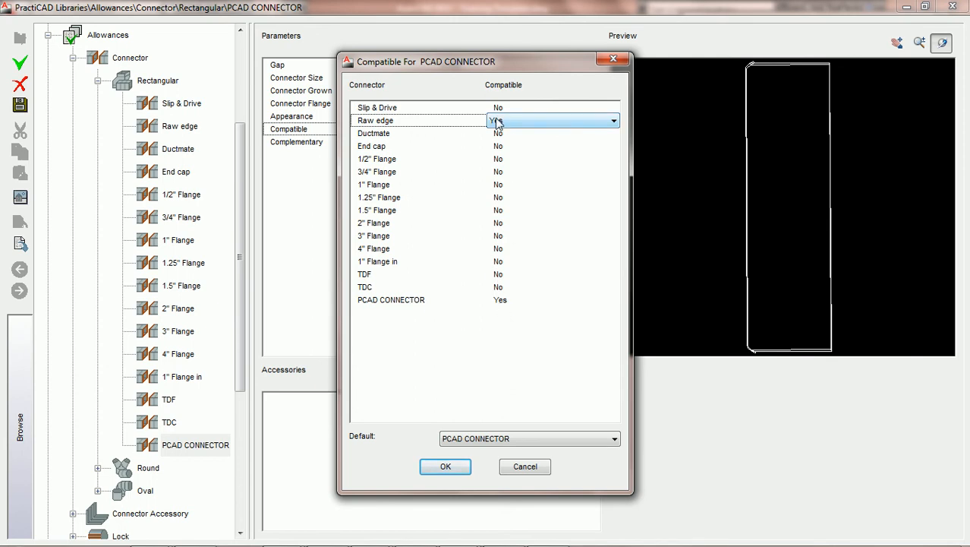
click(550, 443)
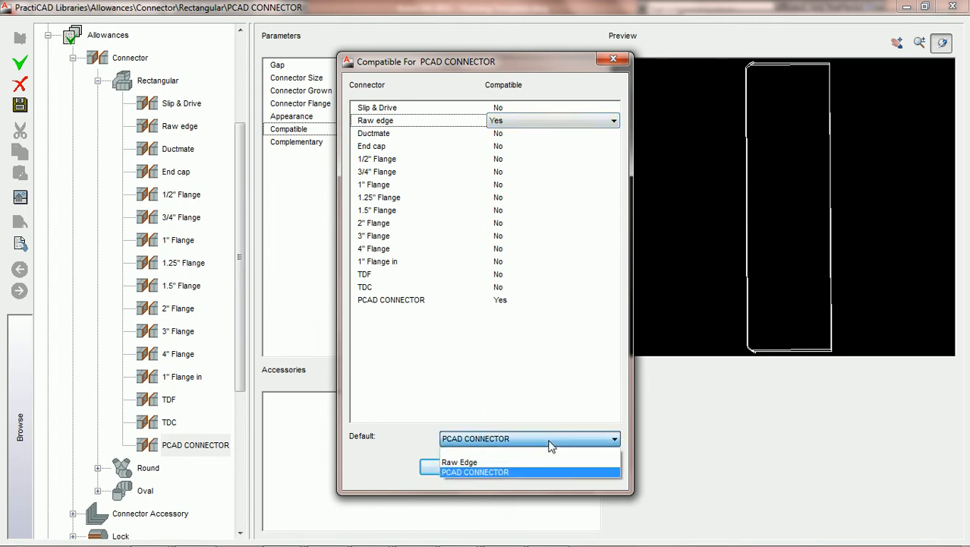
click(505, 471)
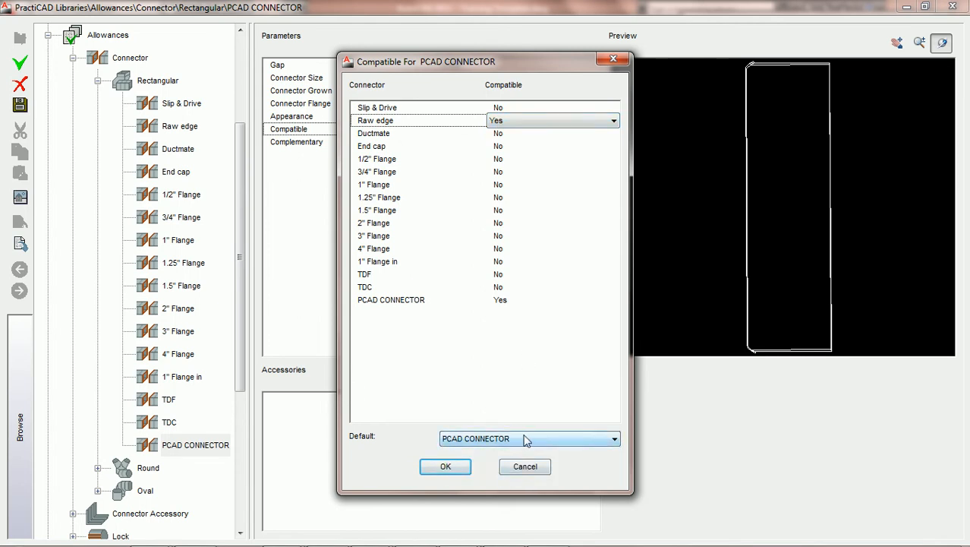
click(521, 438)
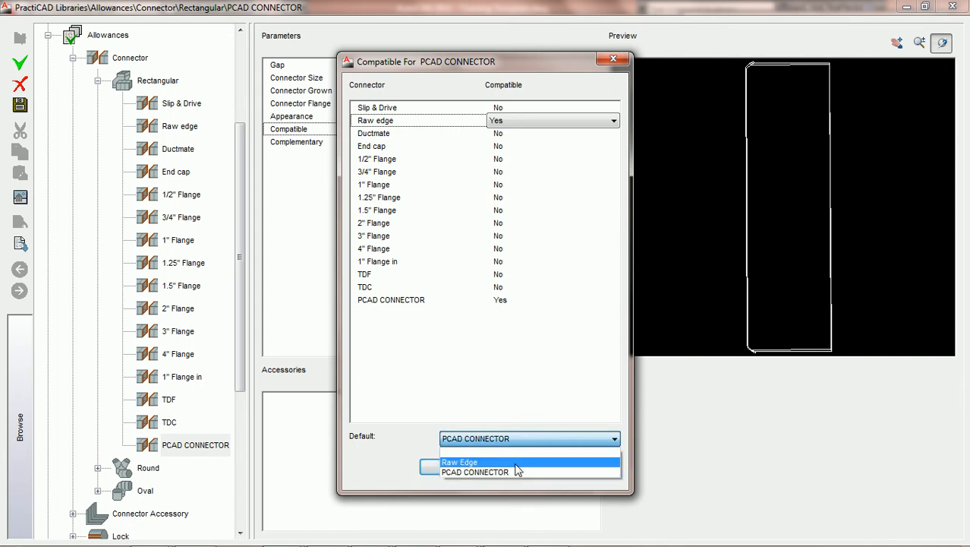
click(507, 472)
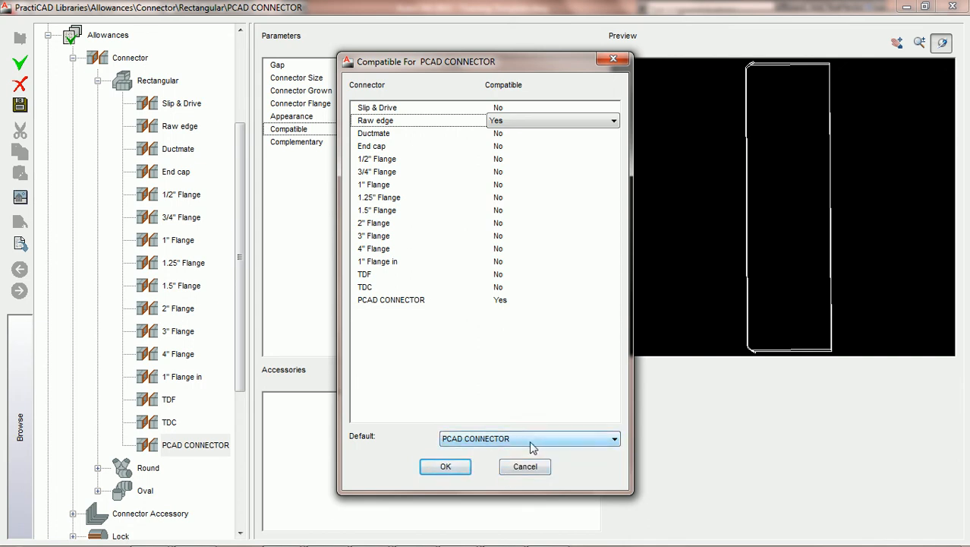
click(447, 467)
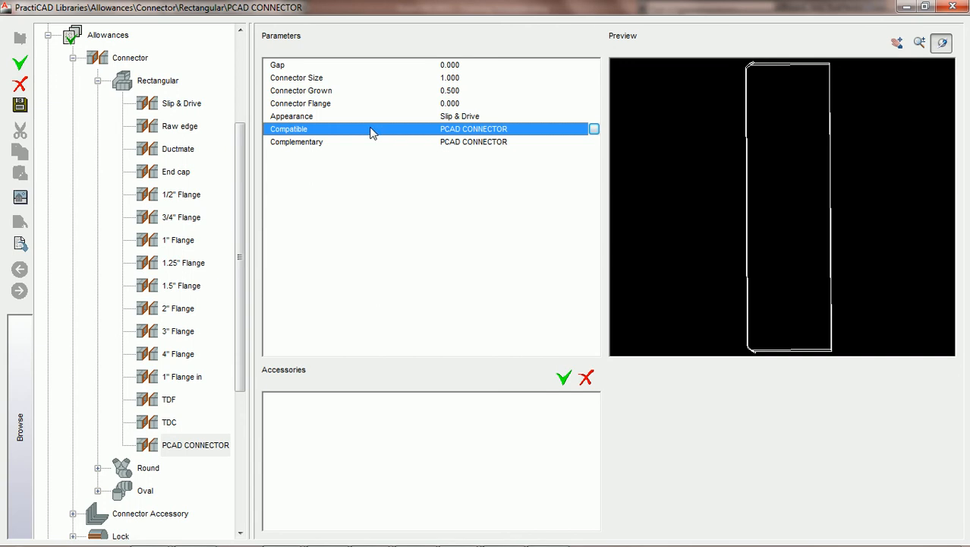
click(20, 105)
click(952, 7)
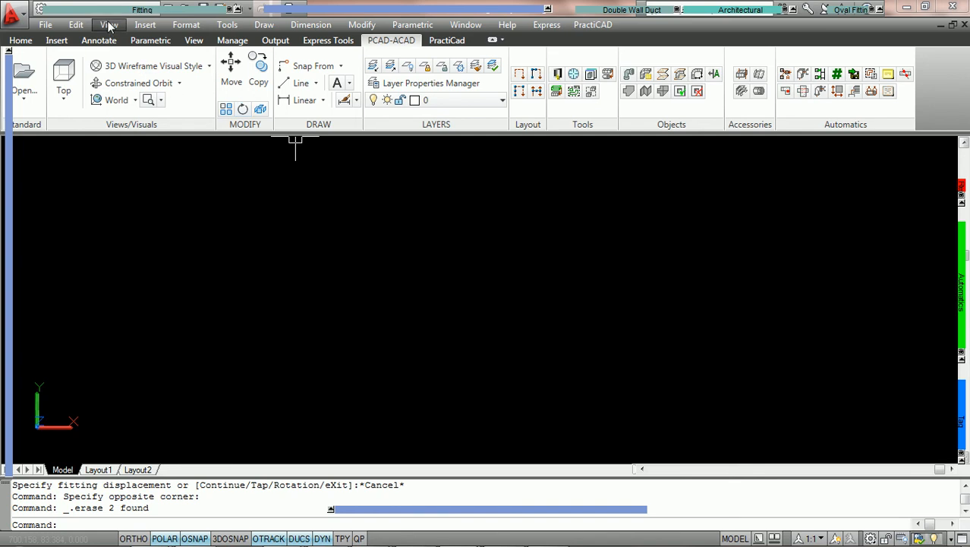
- Start a single-wall rectangular duct fitting and set both its Connector In and Connector Out to PCAD CONNECTOR
mouse_move(98, 11)
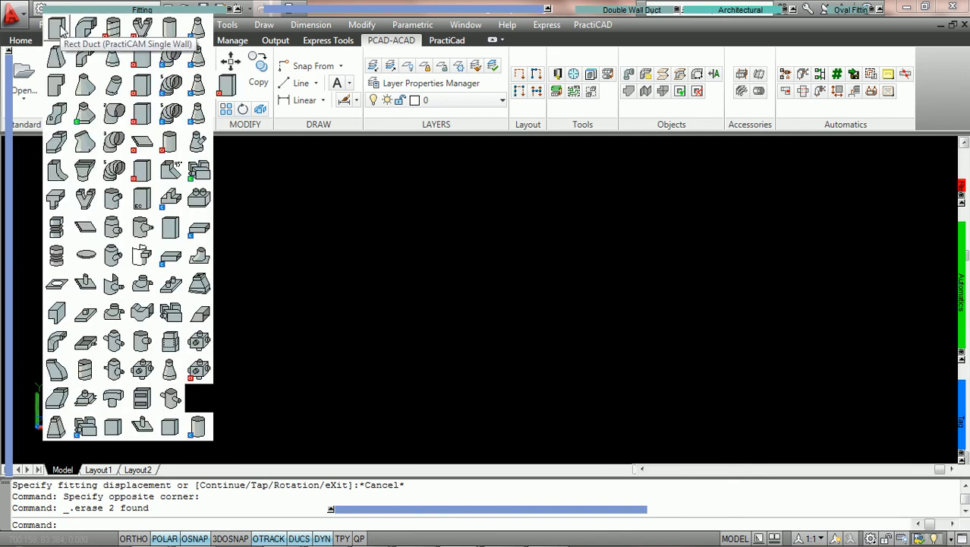
click(60, 29)
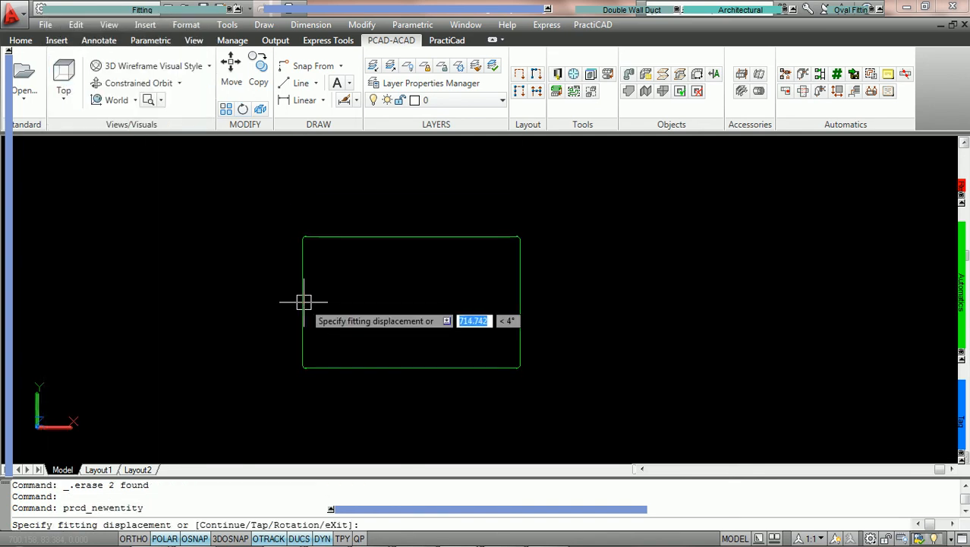
mouse_move(66, 198)
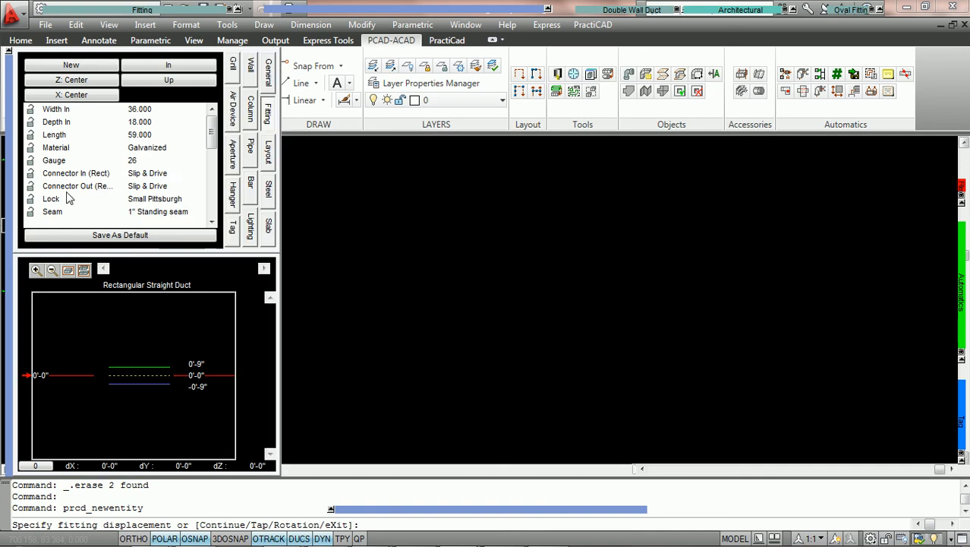
click(168, 177)
key(p)
click(166, 189)
key(p)
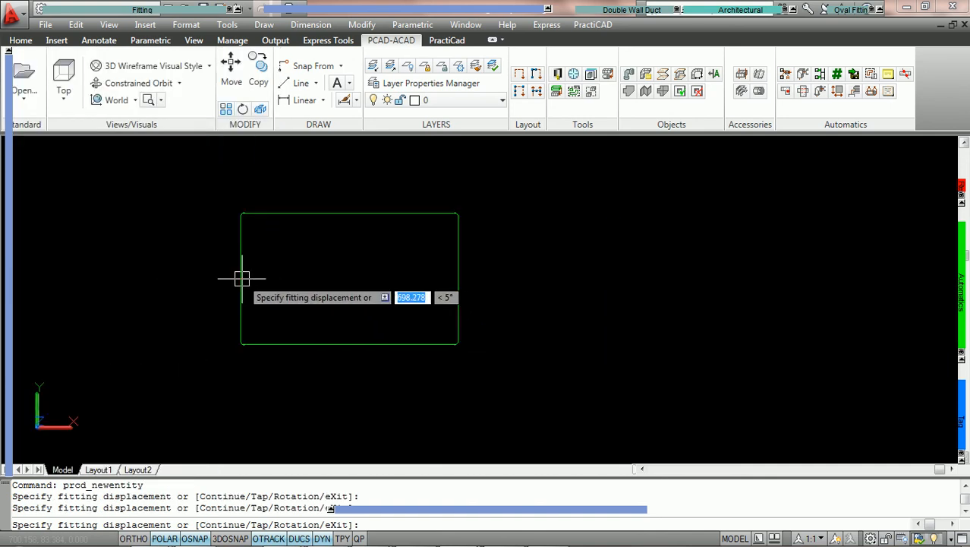
- Place the 36 x 18 duct, 59 long, horizontally in the empty drawing and end the placement
click(242, 278)
click(318, 280)
click(350, 281)
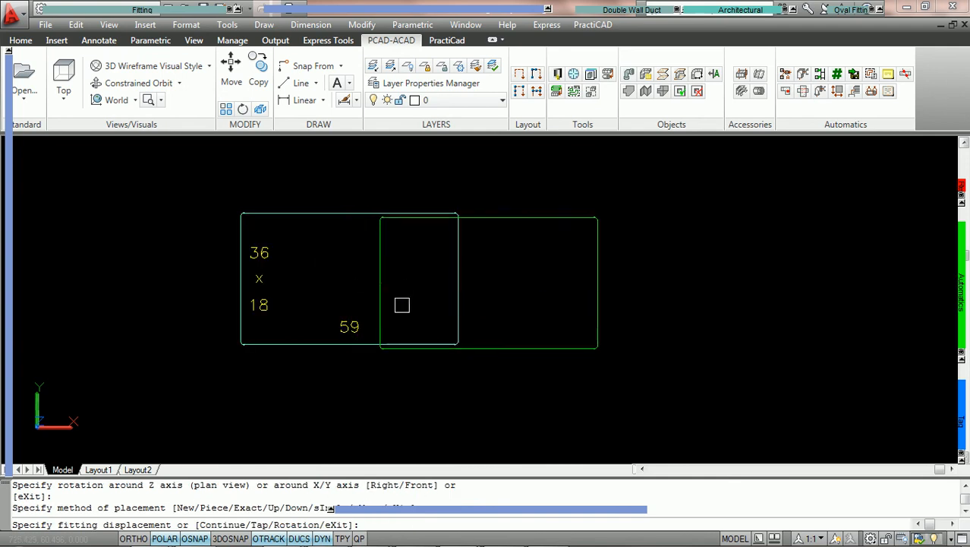
scroll(405, 305, up, 2)
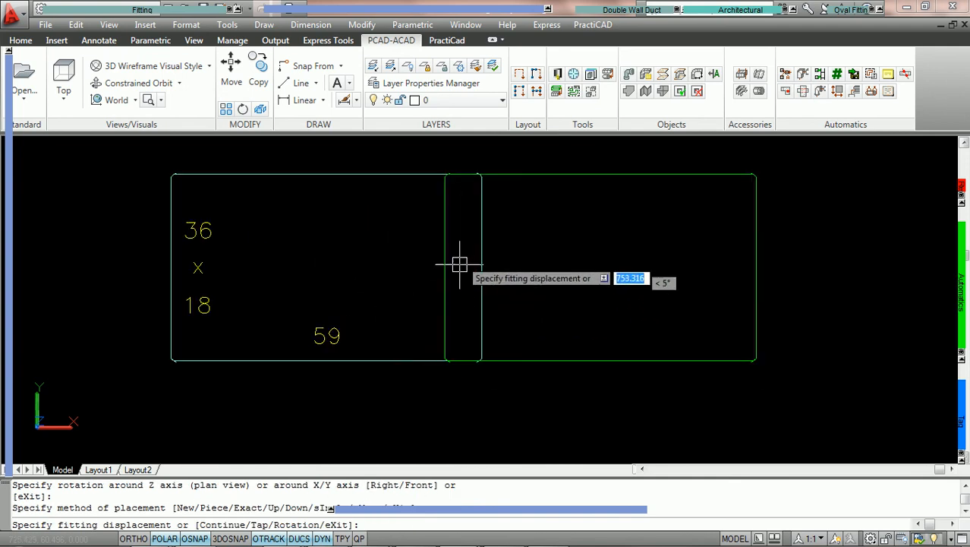
middle_drag(459, 264, 344, 299)
key(Escape)
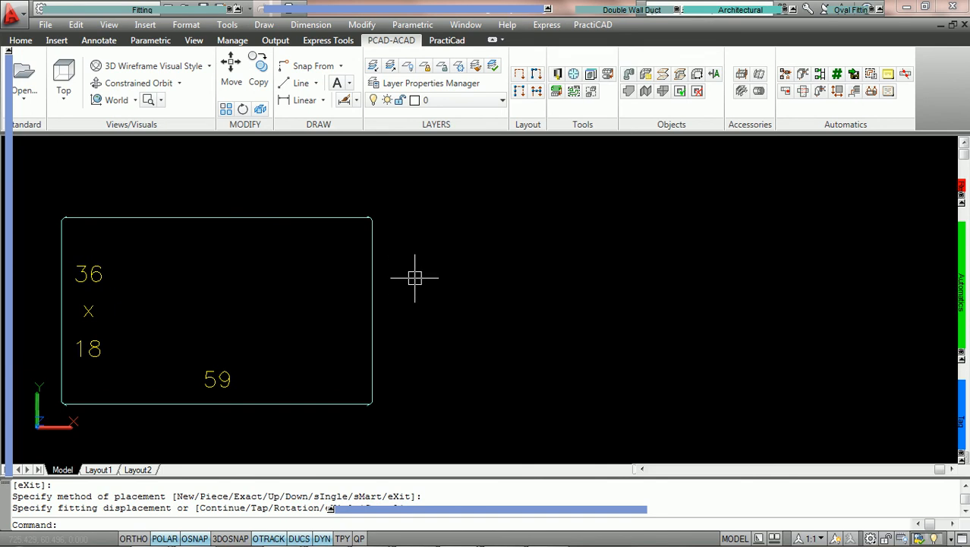
- Place a second single-wall rectangular duct, 36 x 18 and 59 long, joined to the outlet end of the first
mouse_move(94, 11)
click(58, 30)
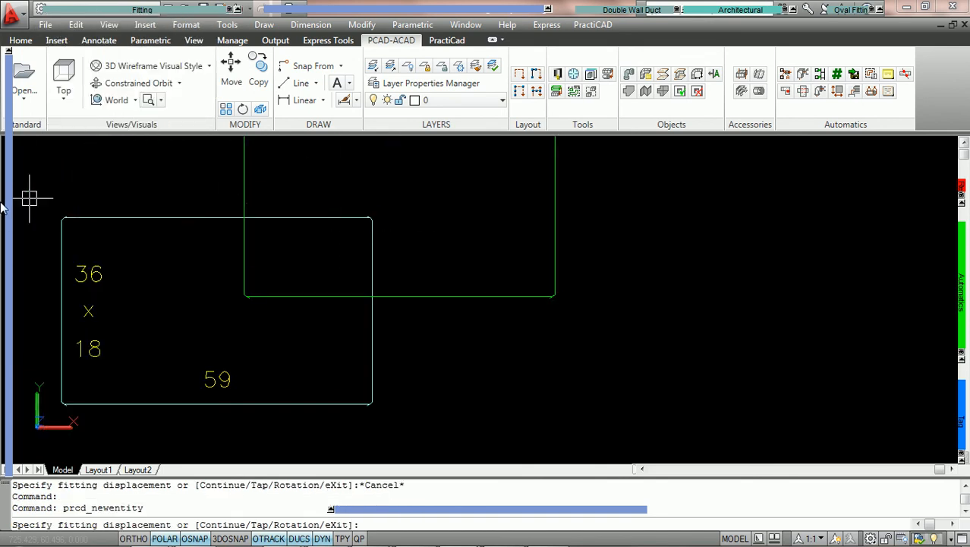
mouse_move(6, 207)
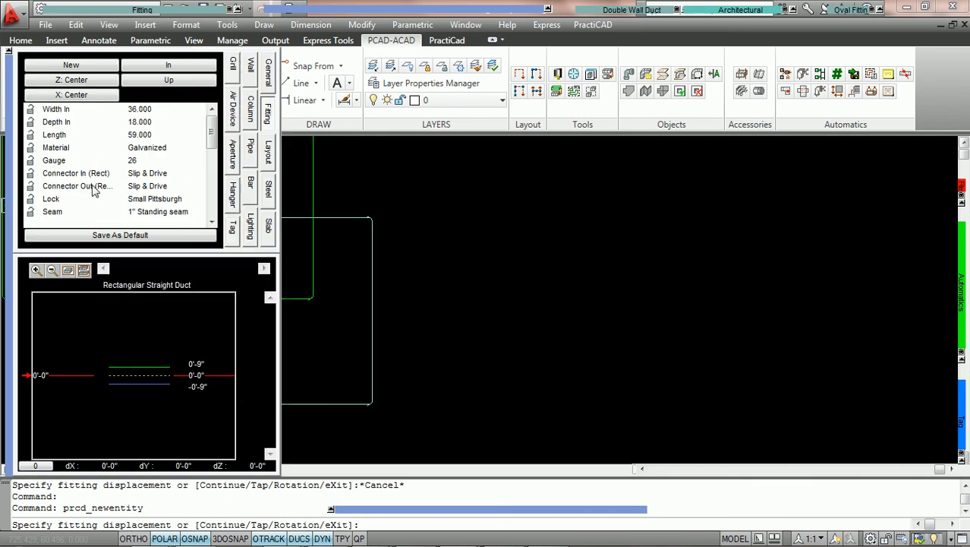
click(152, 174)
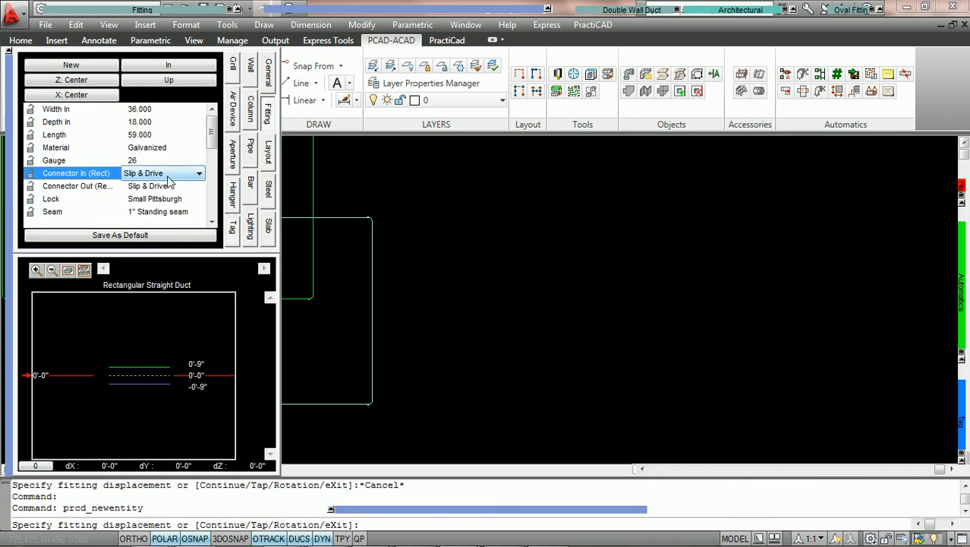
scroll(168, 181, down, 1)
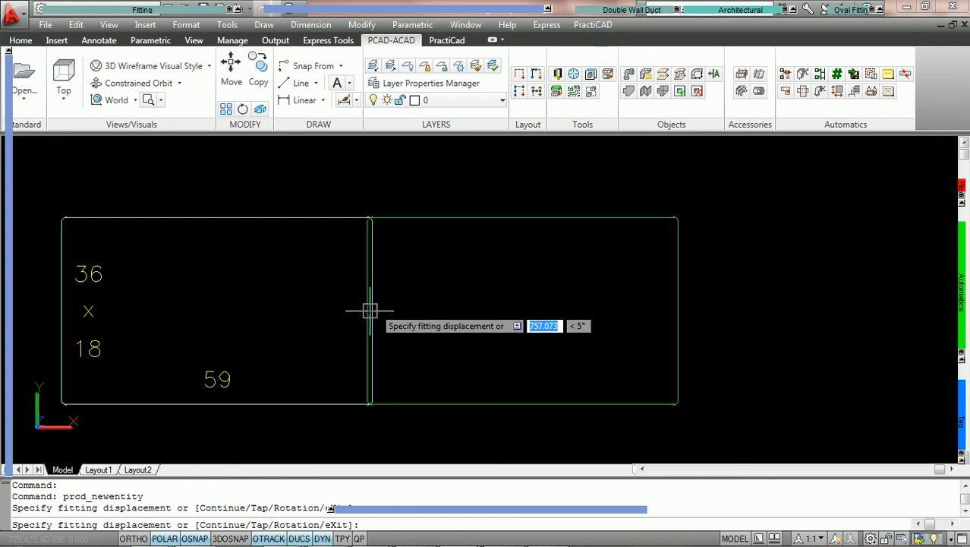
click(369, 310)
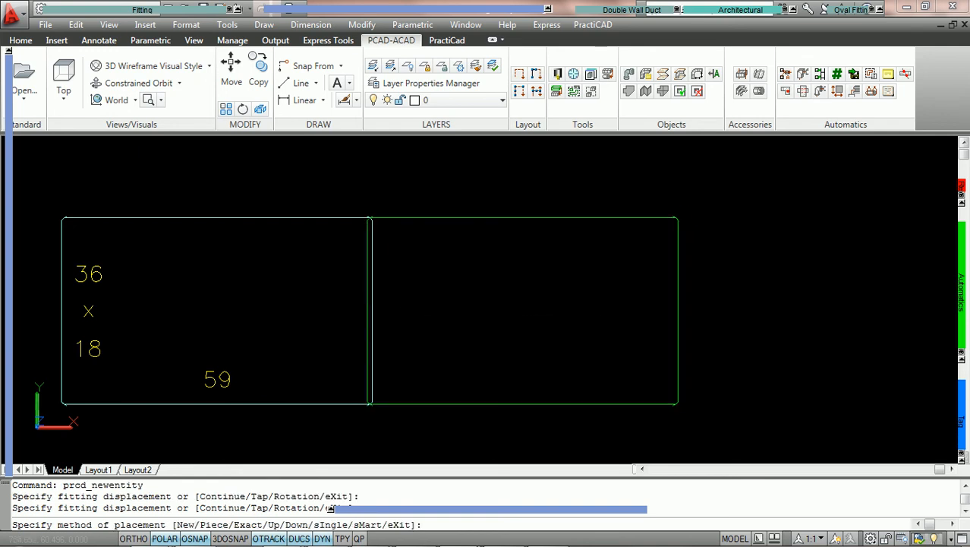
key(Return)
key(Escape)
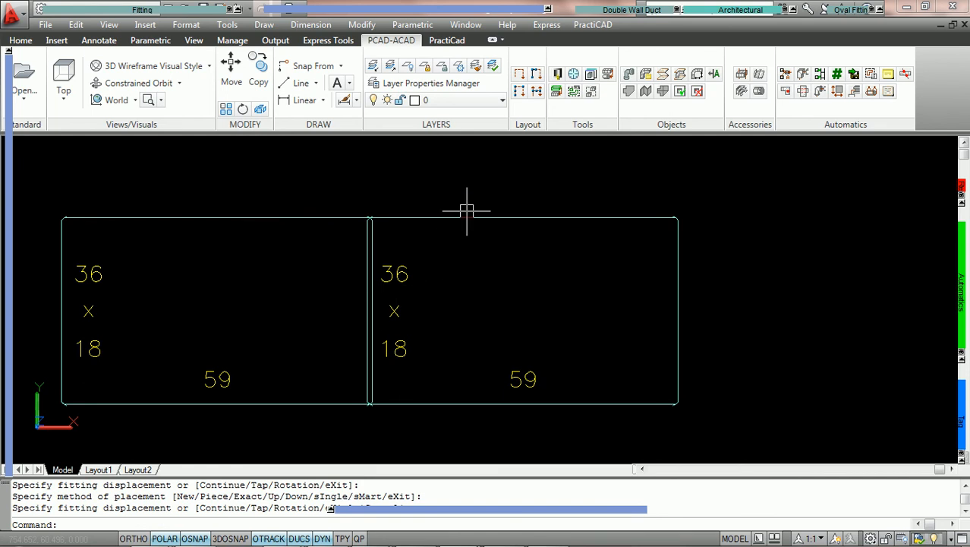
- Change the second duct's Connector In (Rect) property to Raw edge and deselect the duct
click(462, 212)
click(460, 220)
key(ctrl+1)
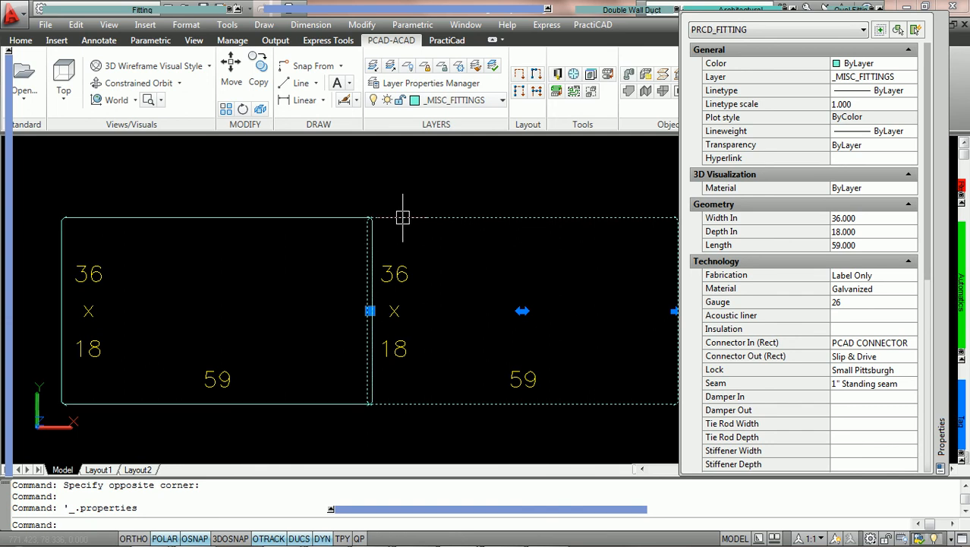
mouse_move(403, 218)
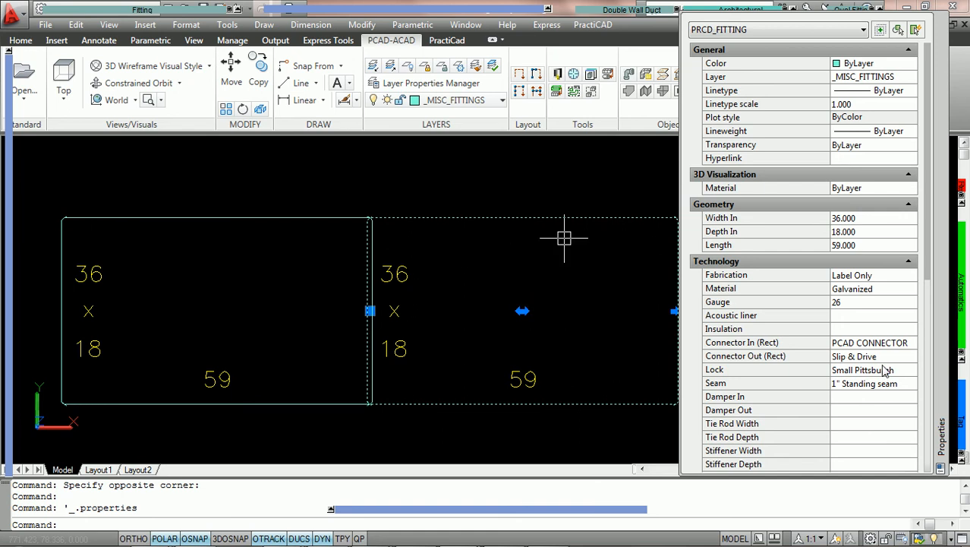
click(904, 346)
click(913, 344)
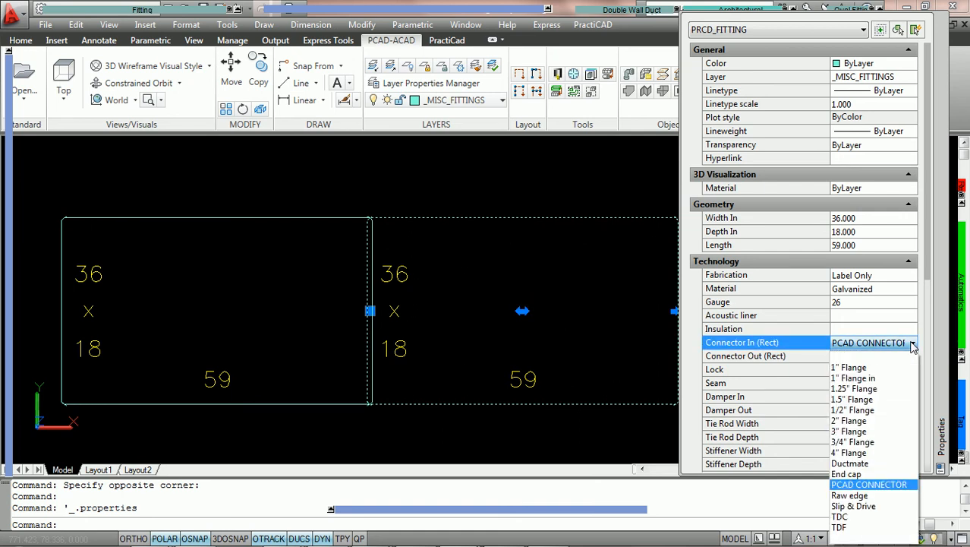
click(876, 495)
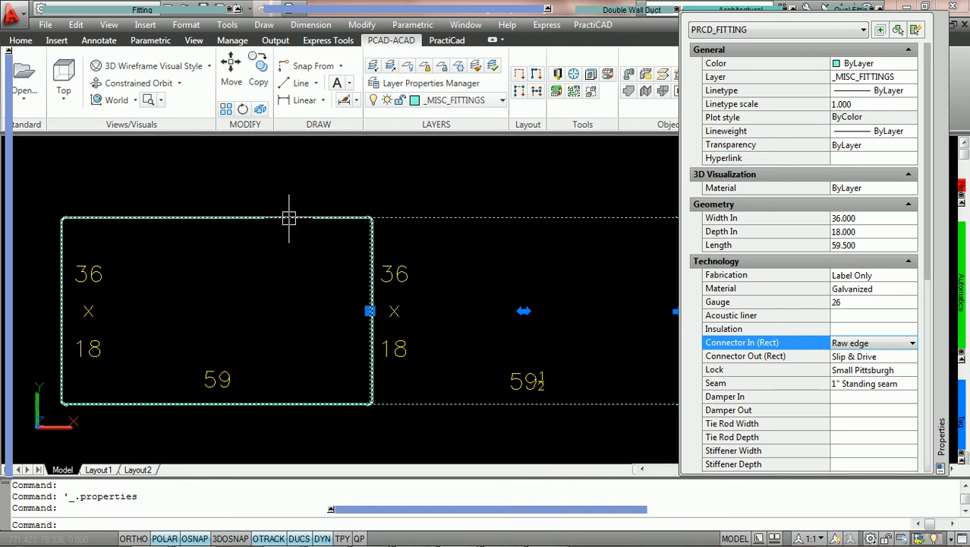
key(Escape)
- Run the automatic connection check on both joined ducts
scroll(384, 228, up, 8)
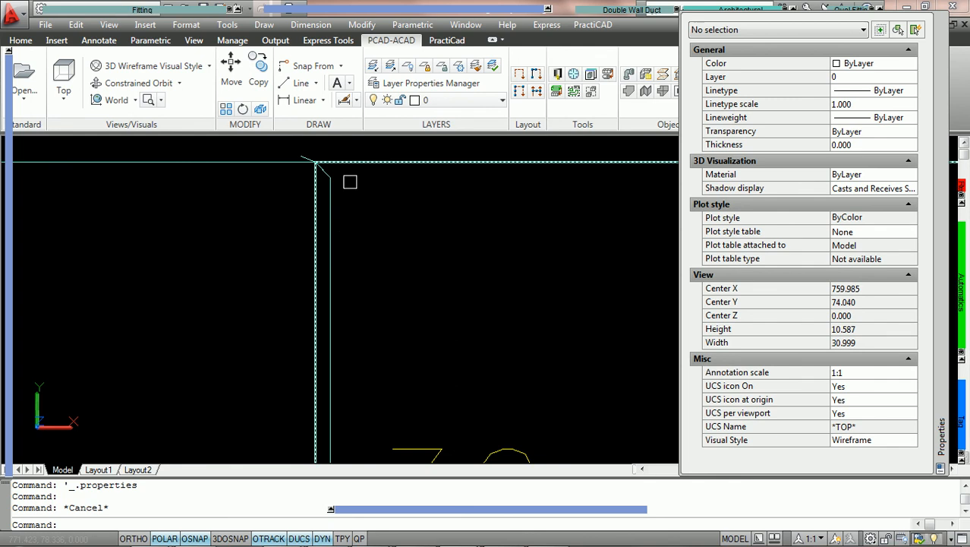
scroll(315, 161, down, 8)
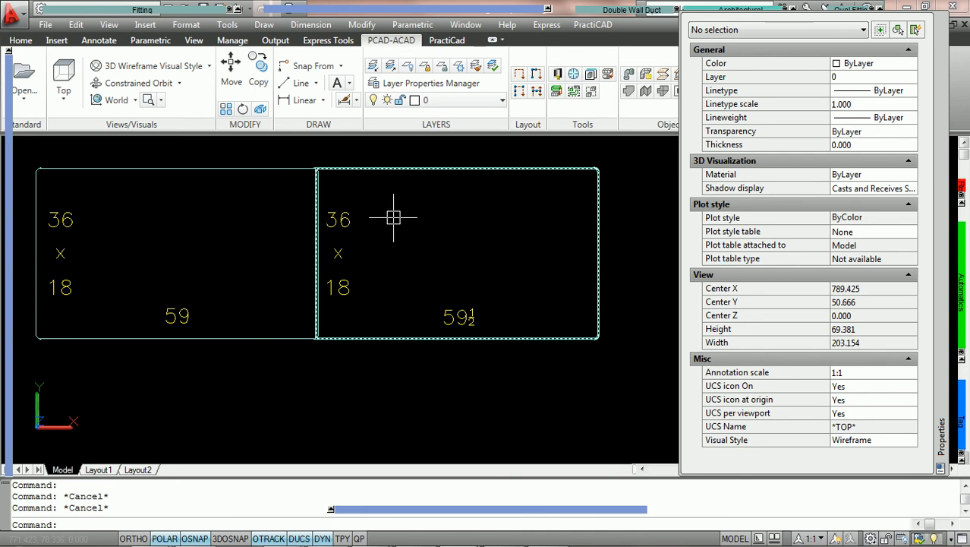
scroll(357, 208, up, 2)
scroll(358, 208, down, 2)
scroll(360, 209, down, 2)
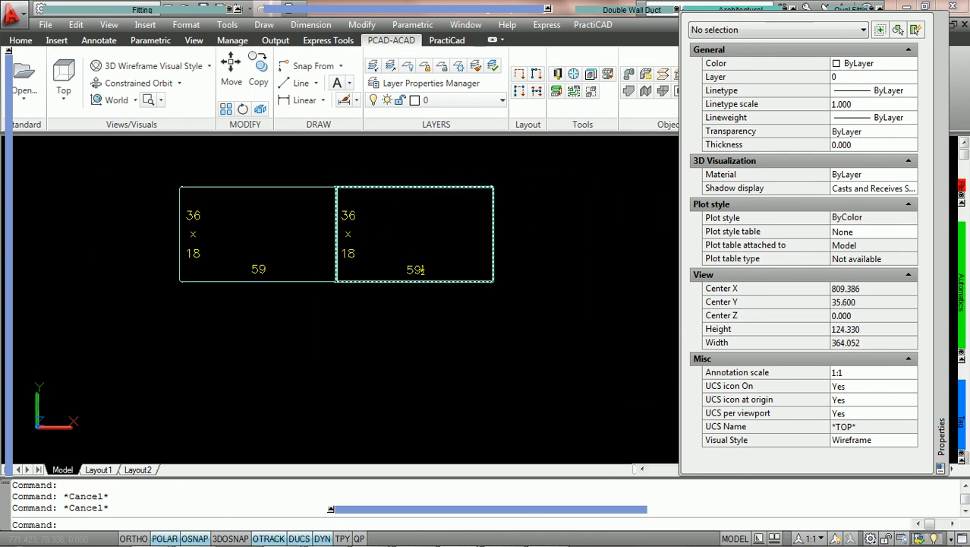
click(451, 335)
click(275, 178)
mouse_move(959, 328)
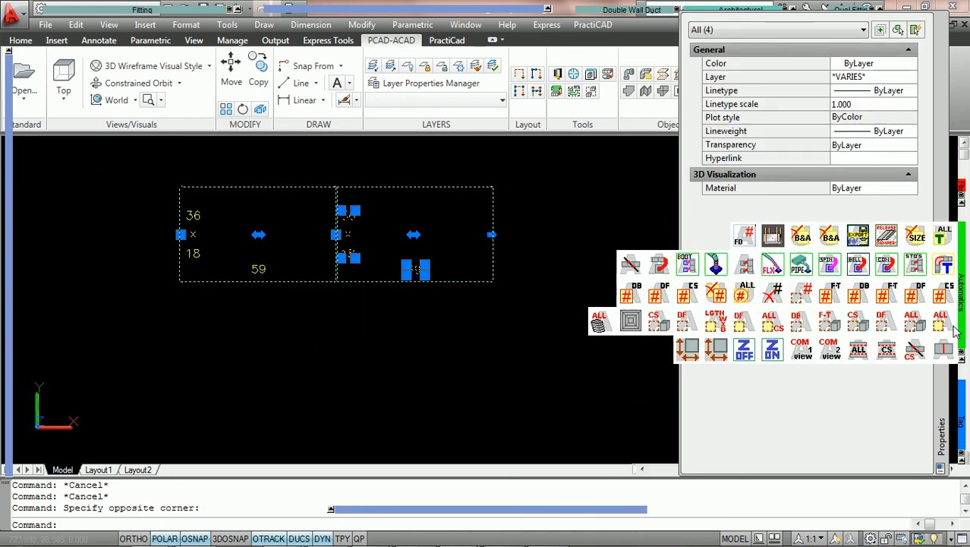
click(944, 348)
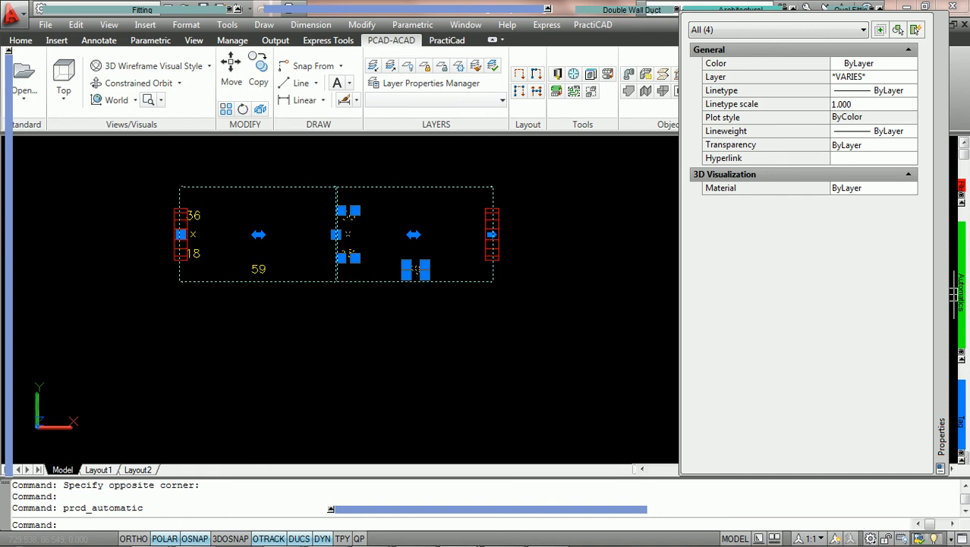
- Deselect both joined ducts and switch off the red marks at their open ends
click(943, 350)
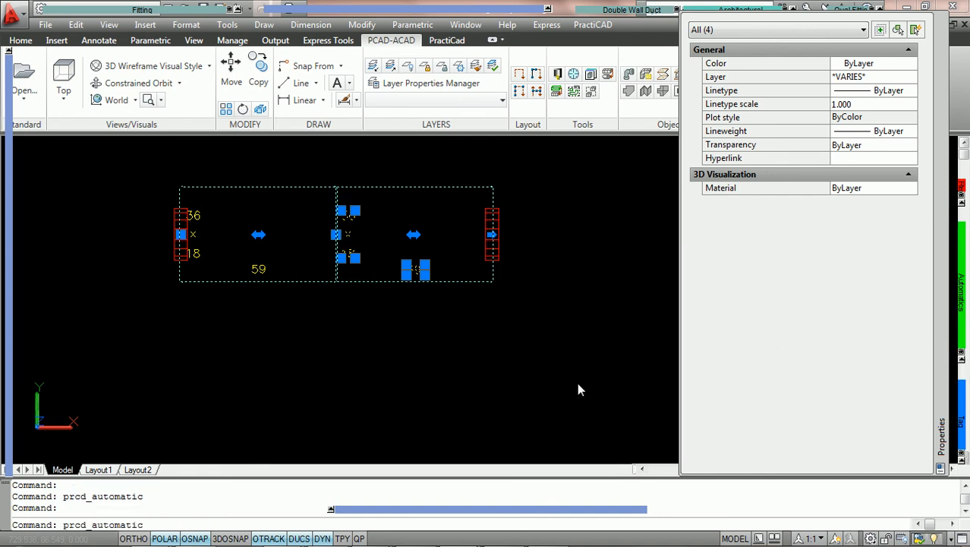
key(Escape)
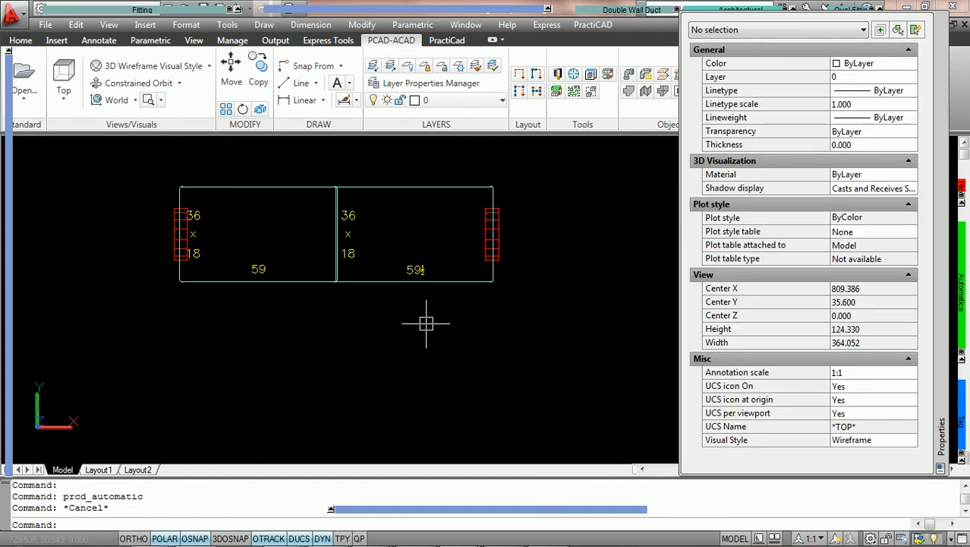
click(942, 350)
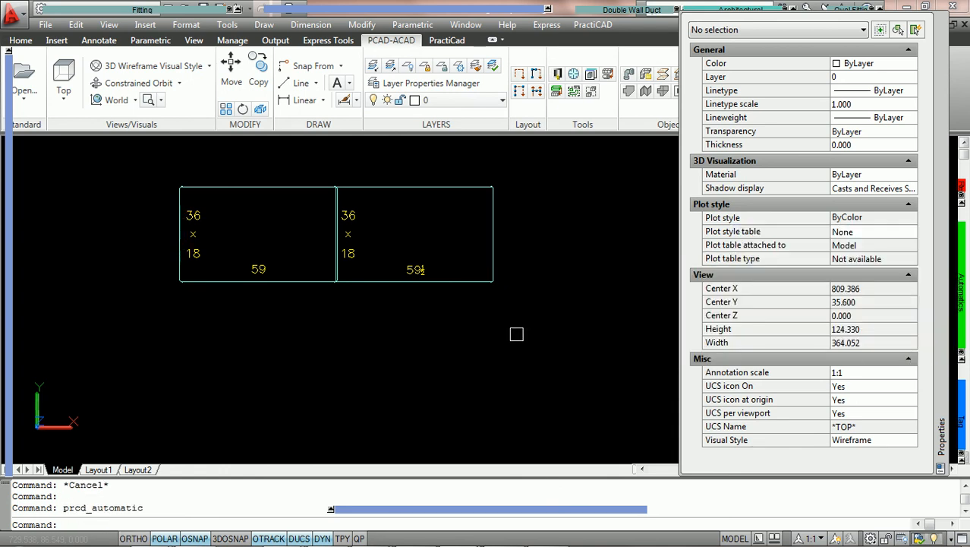
- Change the second duct's Connector In (Rect) property to TDC and deselect the duct
click(415, 189)
scroll(414, 191, up, 2)
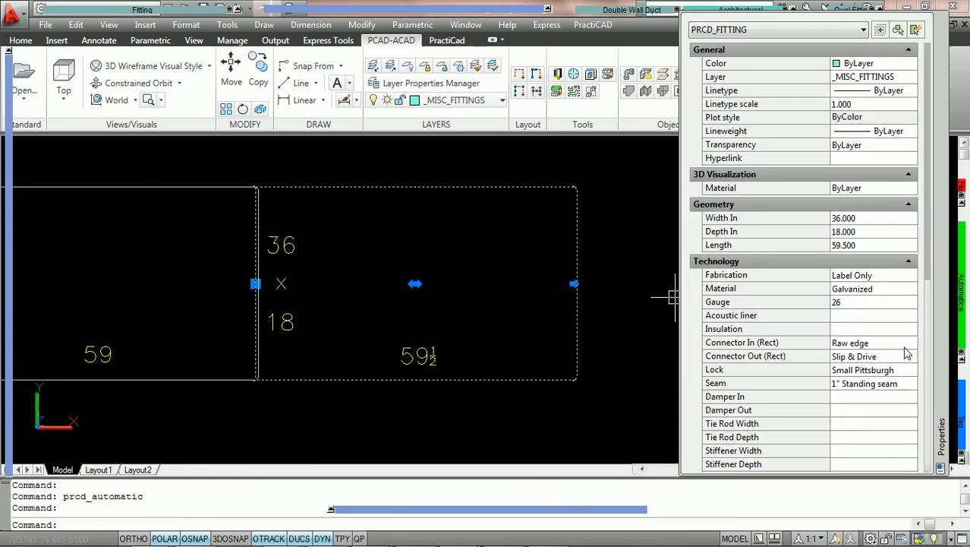
click(900, 344)
double_click(899, 346)
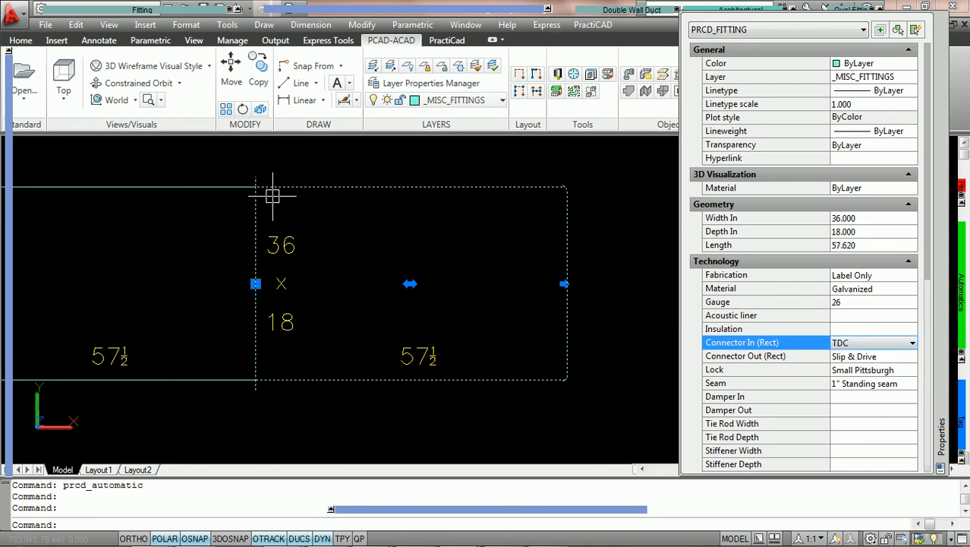
key(Escape)
- Examine the first duct's length and its inlet and outlet connector properties, and deselect it
click(196, 186)
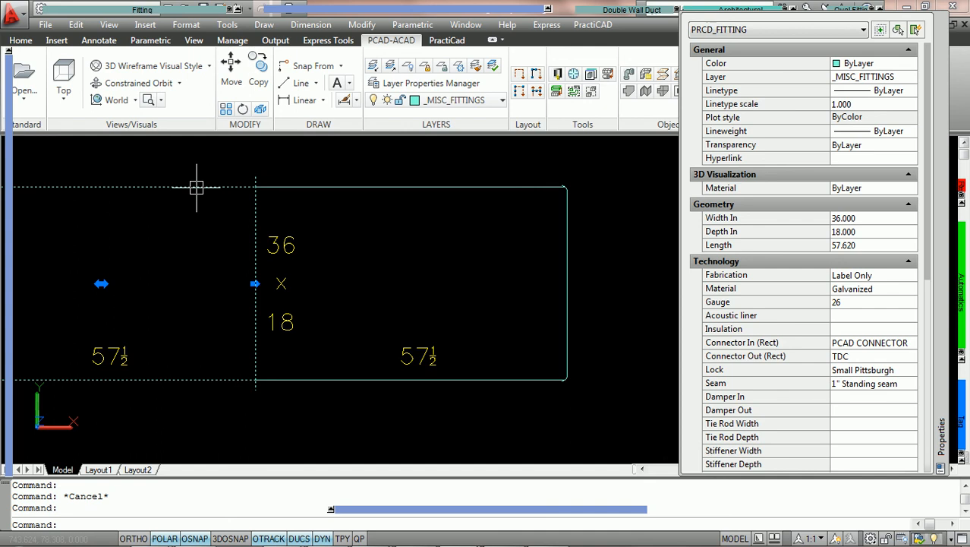
mouse_move(196, 186)
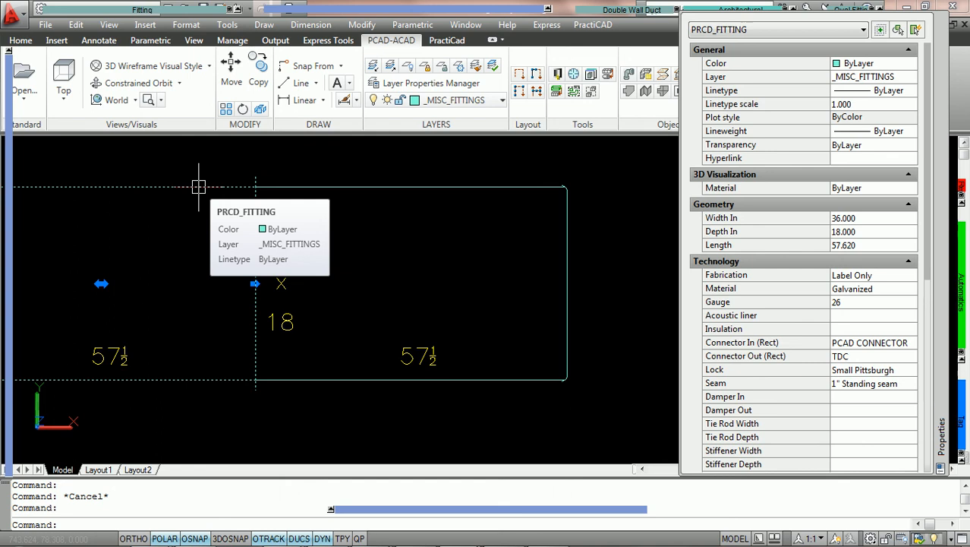
scroll(425, 237, down, 3)
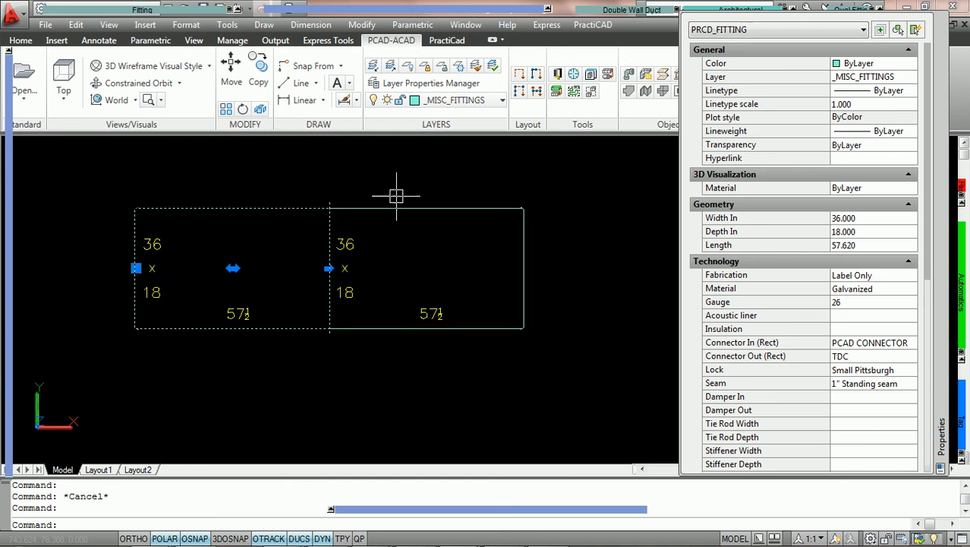
key(Escape)
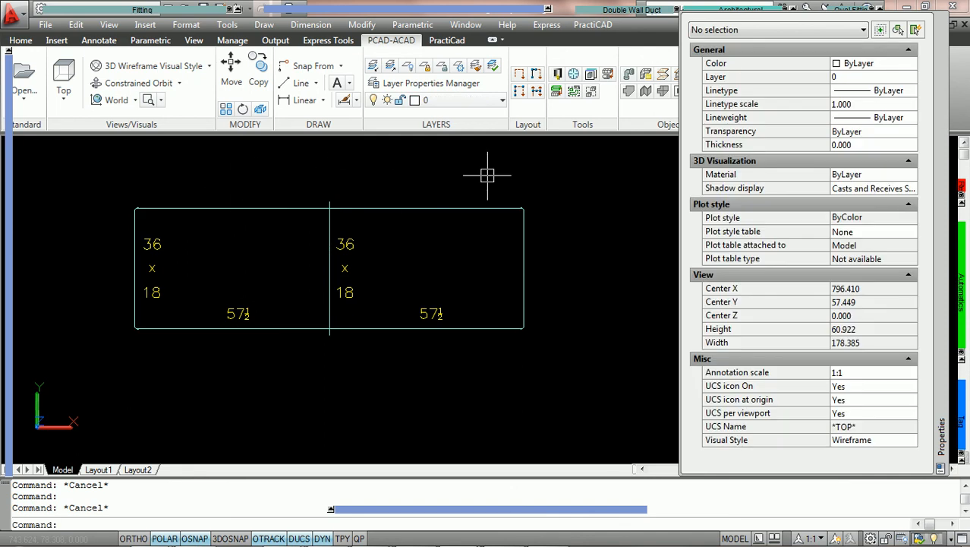
- Open the PractiCAD library dialog
click(558, 76)
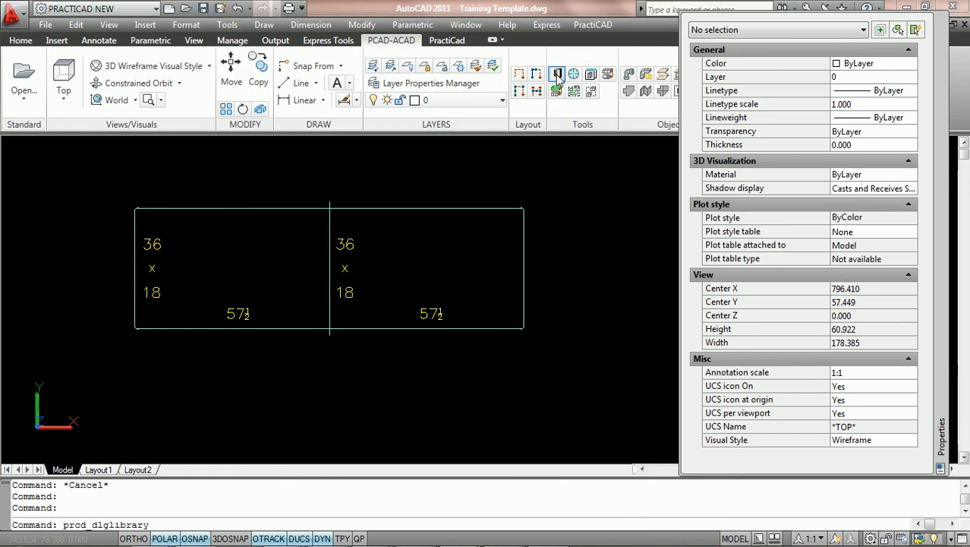